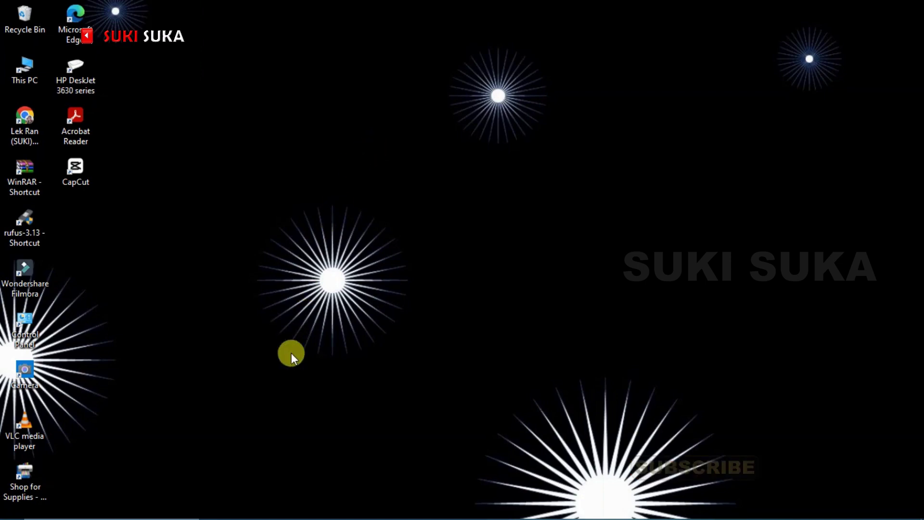
Open Sample Photo 01 from the Pictures folder to check its default viewer, then close it and minimise the folder window
left_click(299, 508)
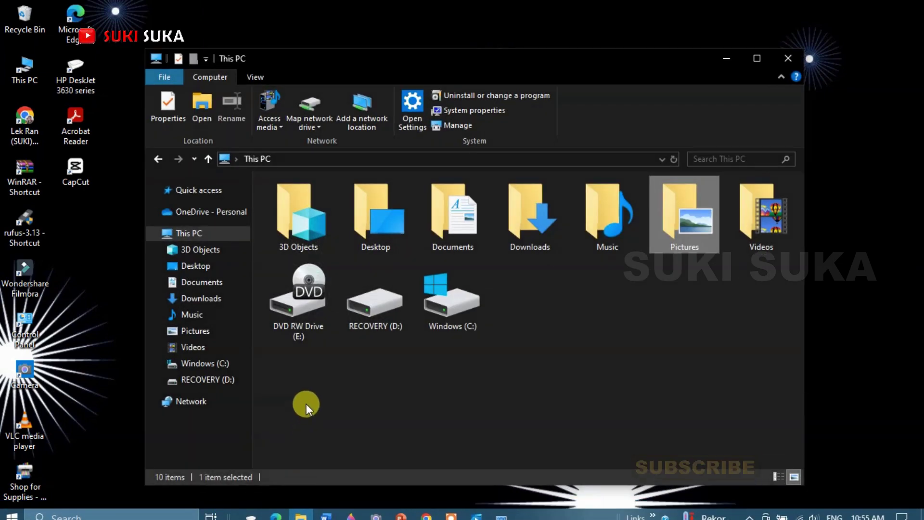
left_click(192, 331)
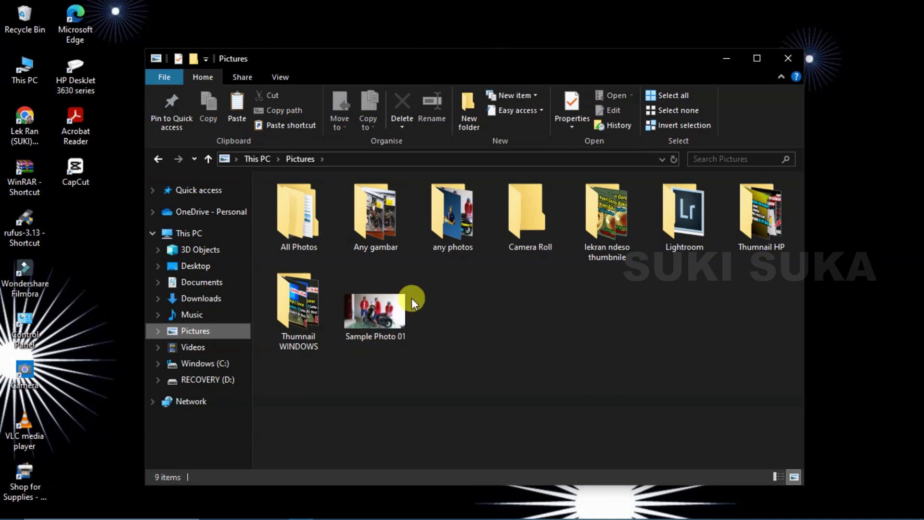
left_click(399, 304)
right_click(390, 306)
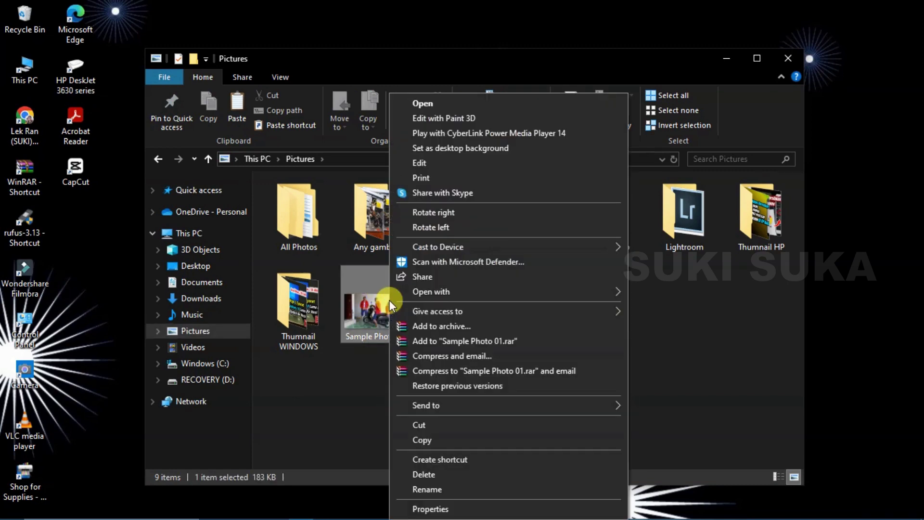
left_click(422, 103)
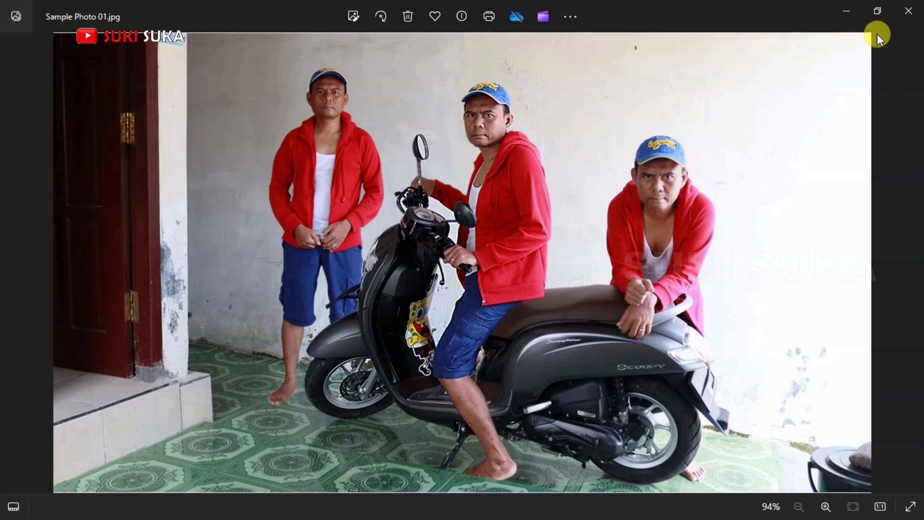
left_click(907, 11)
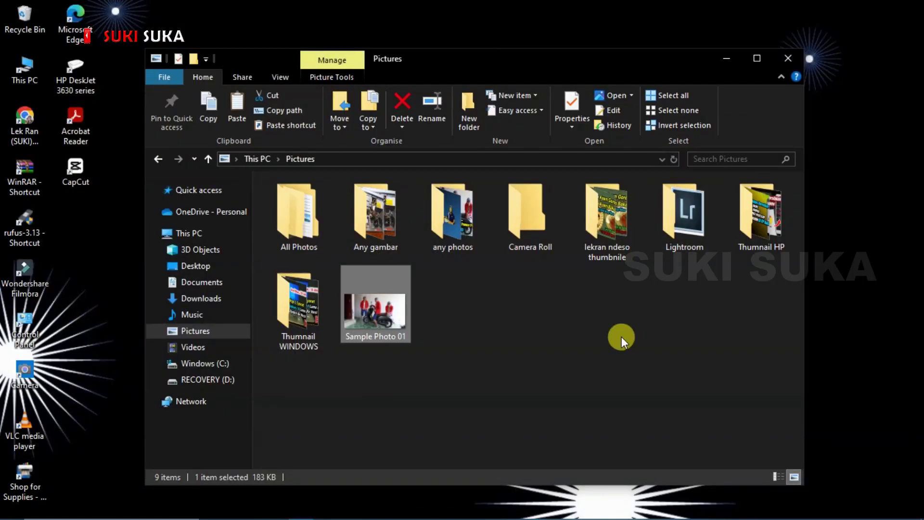
left_click(727, 58)
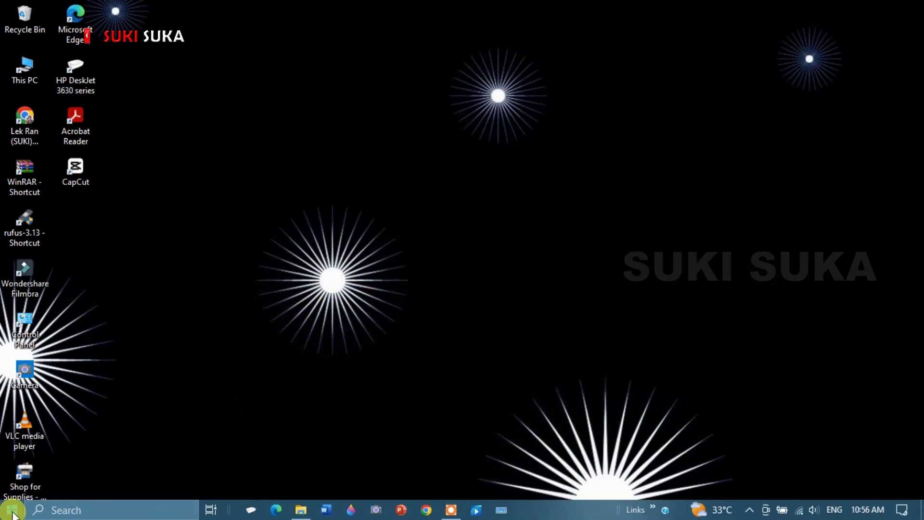
Open the Default apps page of the Apps section in Windows Settings
left_click(12, 509)
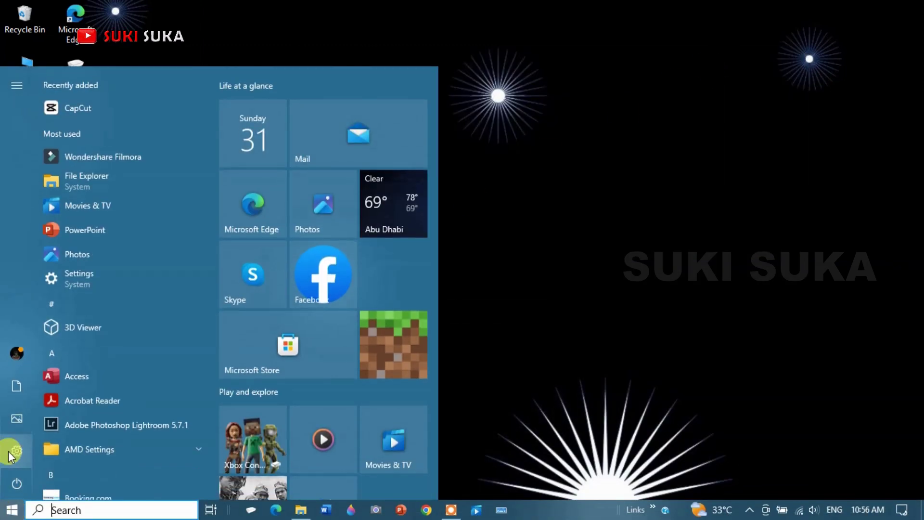
left_click(52, 454)
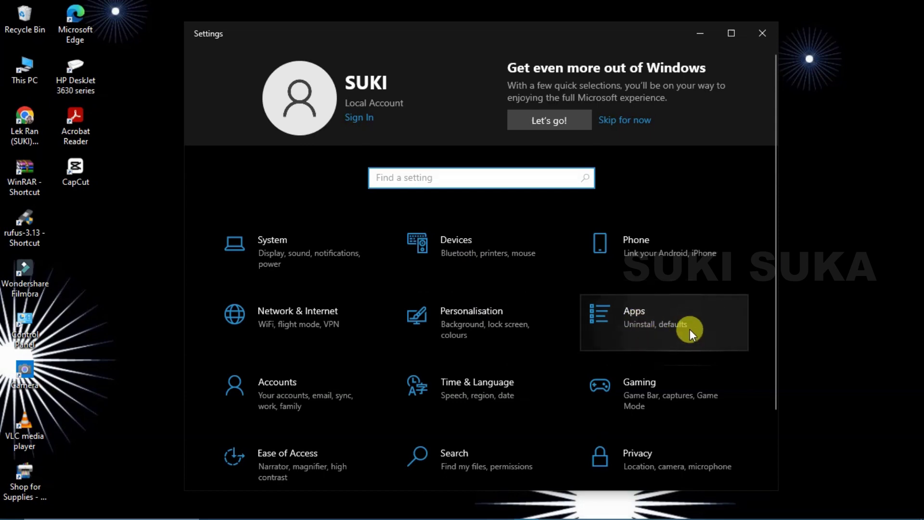
left_click(651, 323)
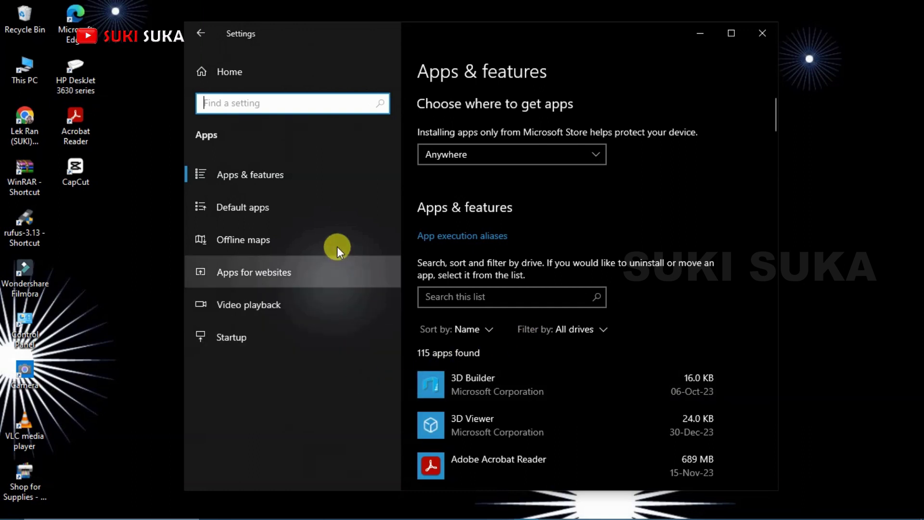
left_click(259, 207)
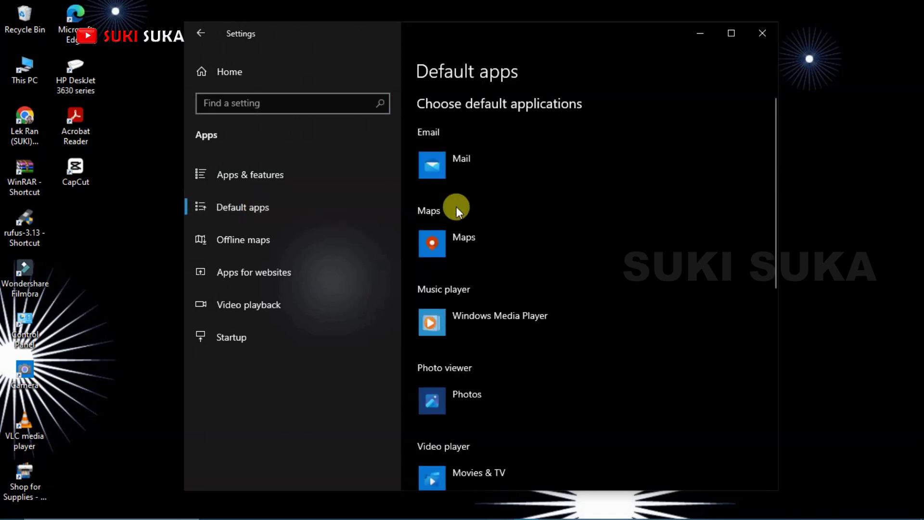
Set the default photo viewer to Windows Photo Viewer and close Settings
scroll(614, 252, "down", 1)
scroll(615, 253, "down", 2)
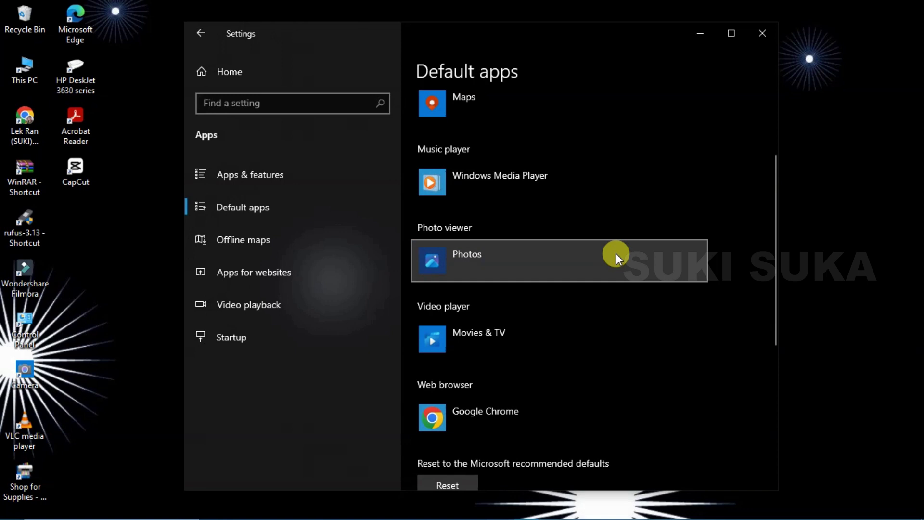
left_click(488, 257)
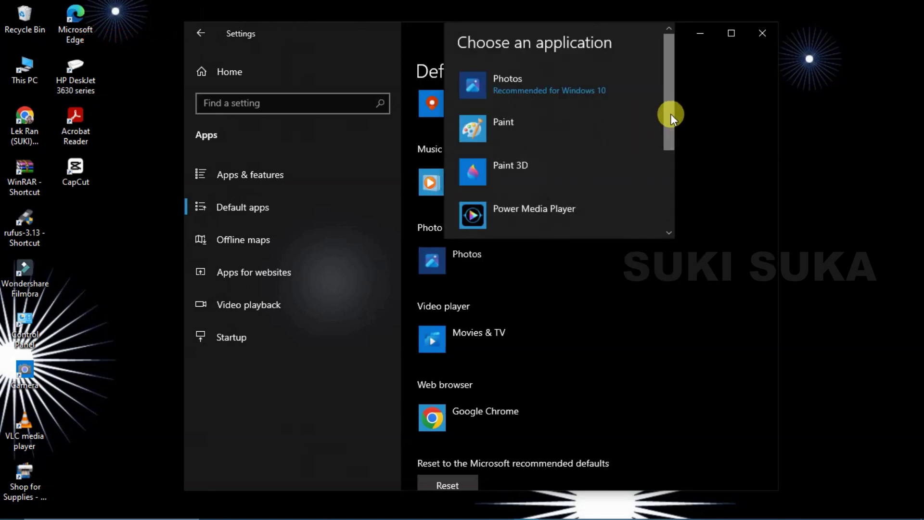
mouse_move(671, 113)
left_mouse_down()
mouse_move(666, 200)
mouse_move(671, 115)
mouse_move(678, 177)
left_mouse_up()
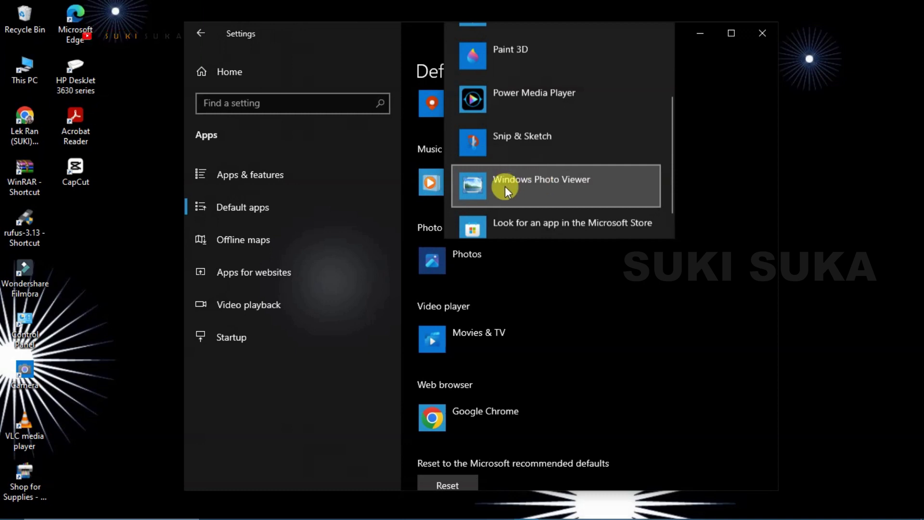
left_click(551, 182)
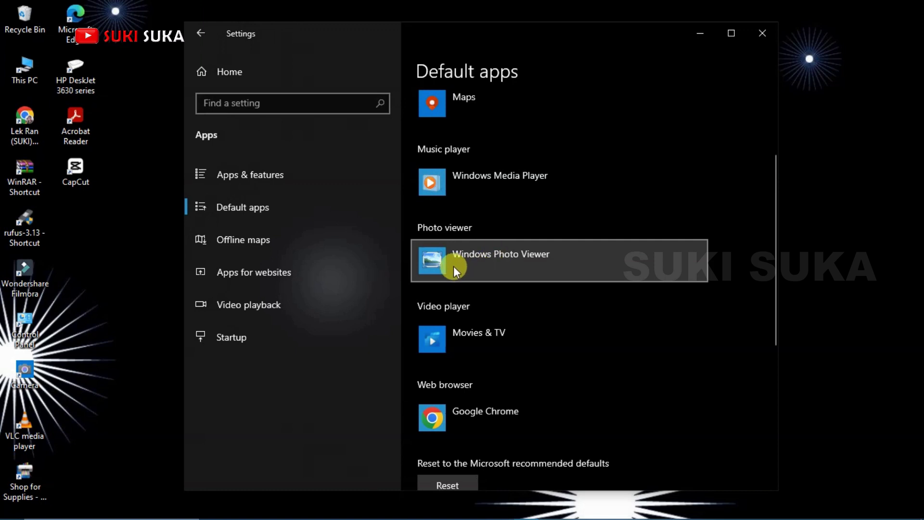
left_click(761, 34)
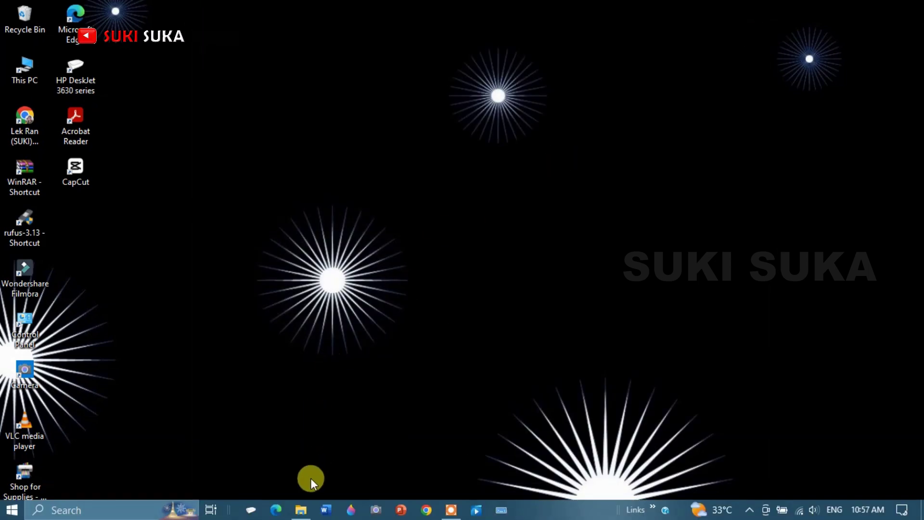
Preview Sample Photo 01 from the Pictures folder to check the new default viewer, then close the photo
left_click(301, 509)
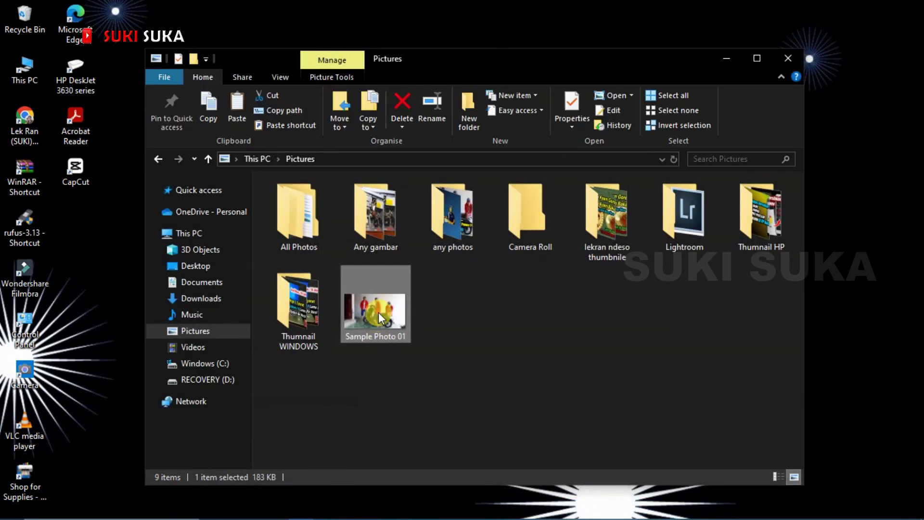
left_click(463, 304)
right_click(464, 304)
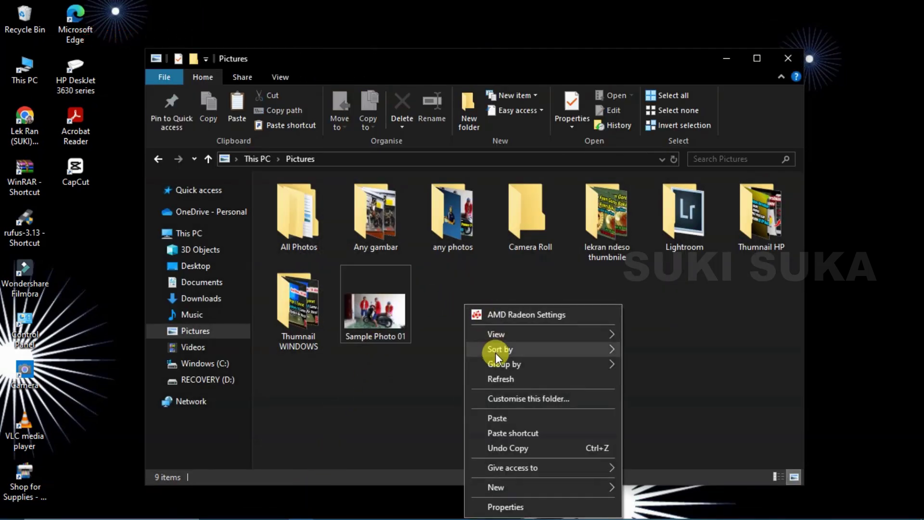
left_click(400, 353)
left_click(380, 310)
right_click(379, 310)
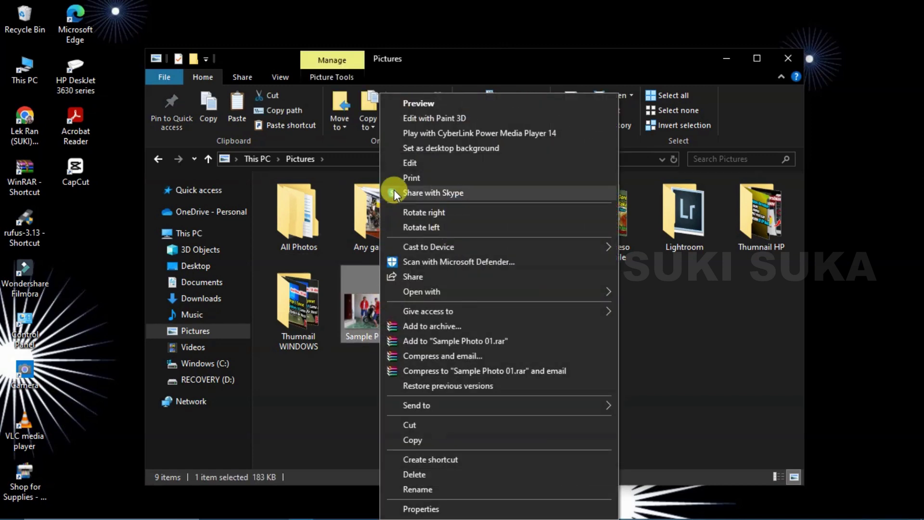
left_click(421, 102)
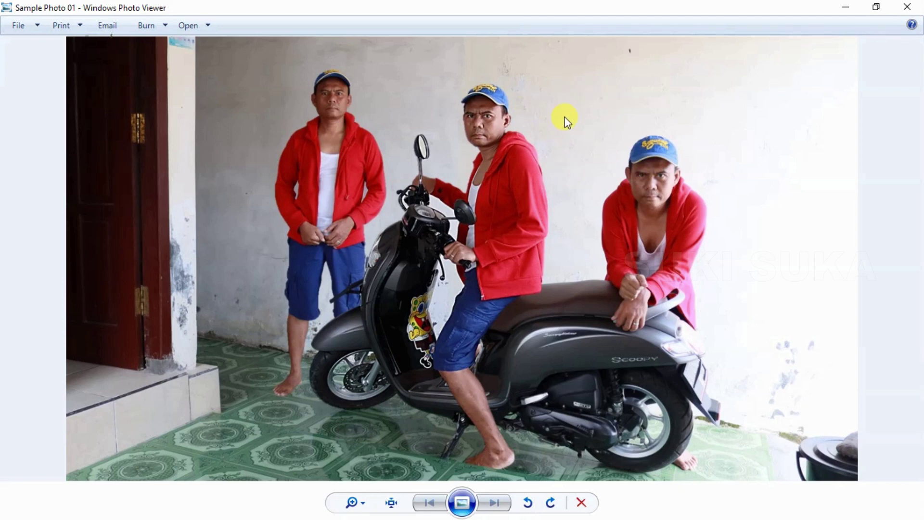
left_click(904, 11)
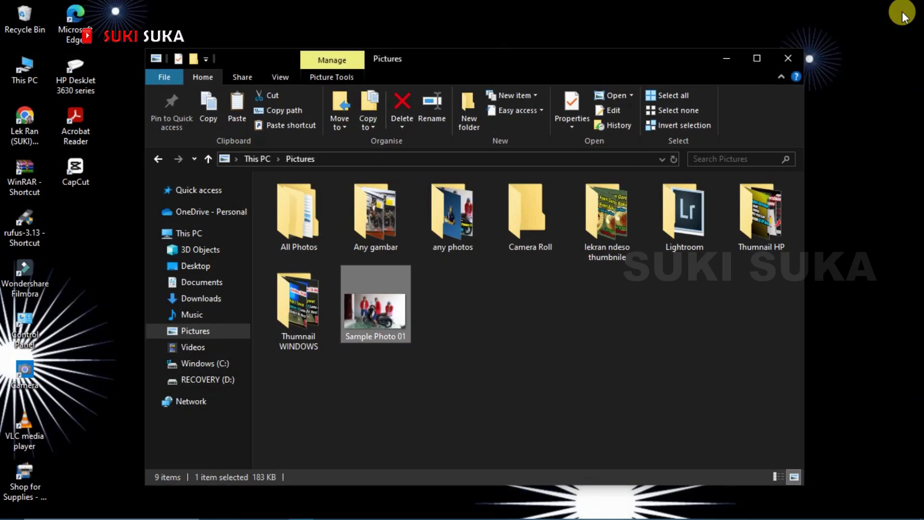
left_click(582, 336)
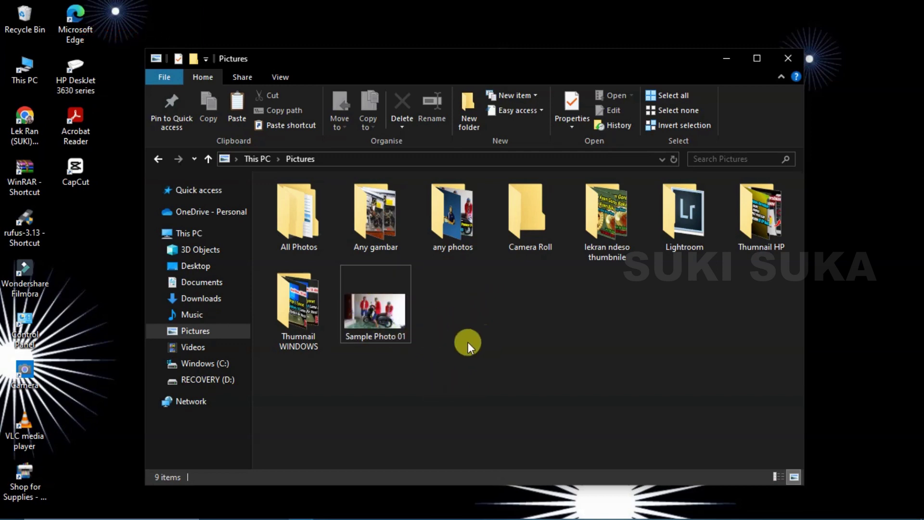
Choose Photos as another app for opening Sample Photo 01, with the option to always use it for .jpg files enabled
double_click(377, 284)
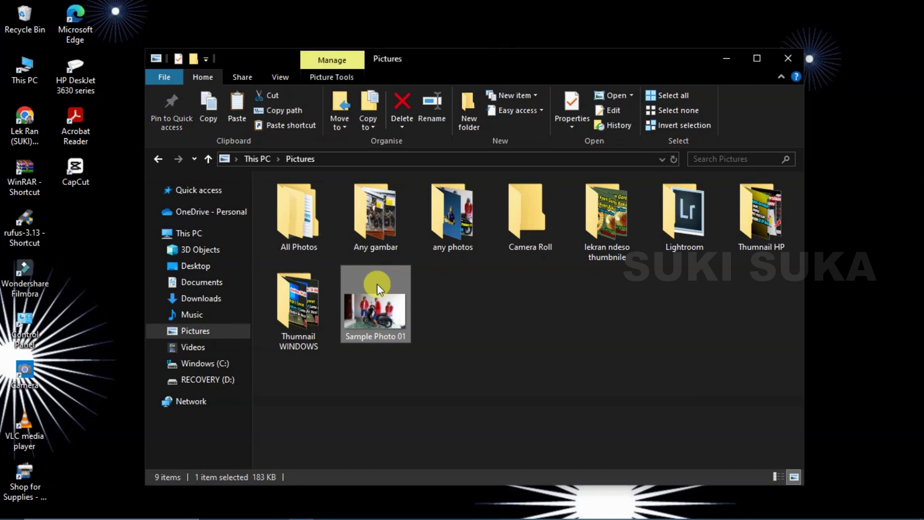
right_click(376, 284)
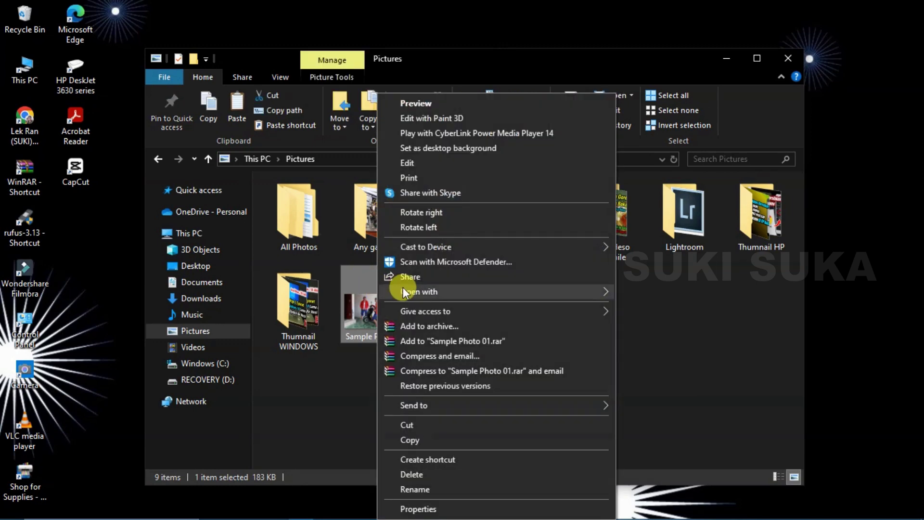
mouse_move(418, 290)
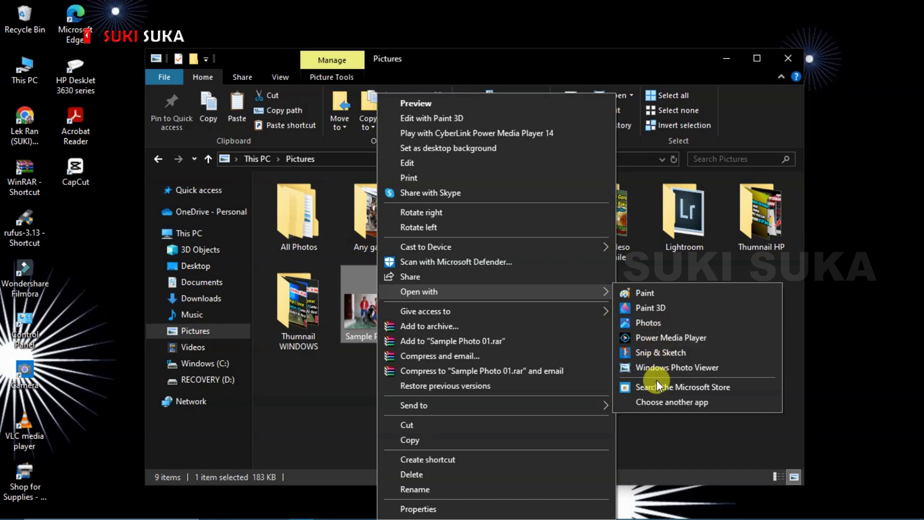
left_click(674, 405)
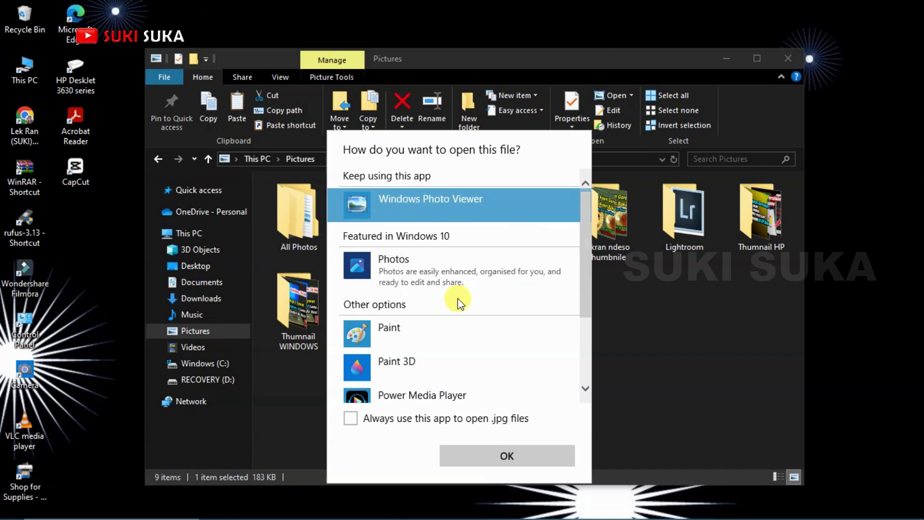
left_click(414, 267)
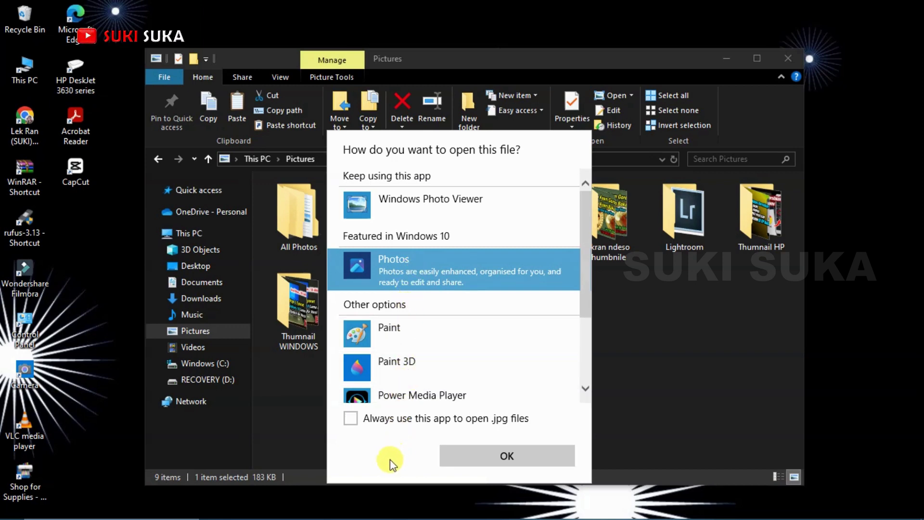
left_click(350, 419)
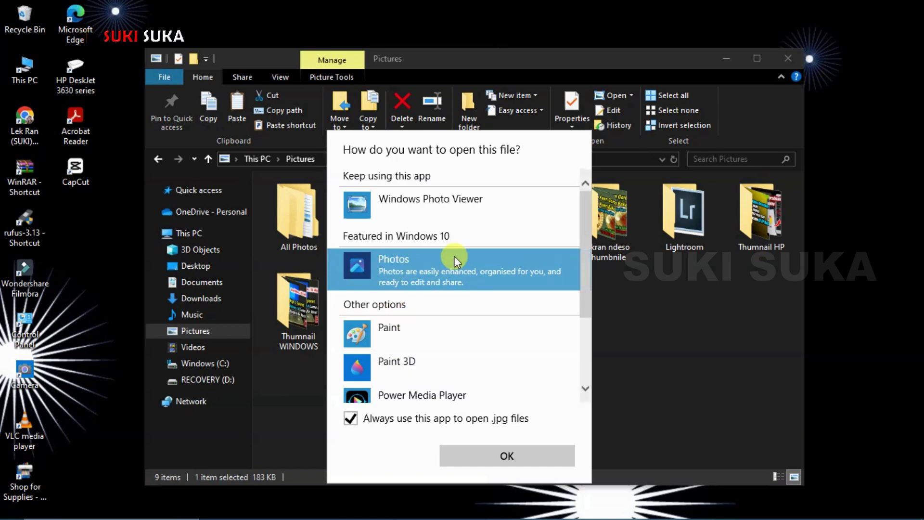
left_click(349, 422)
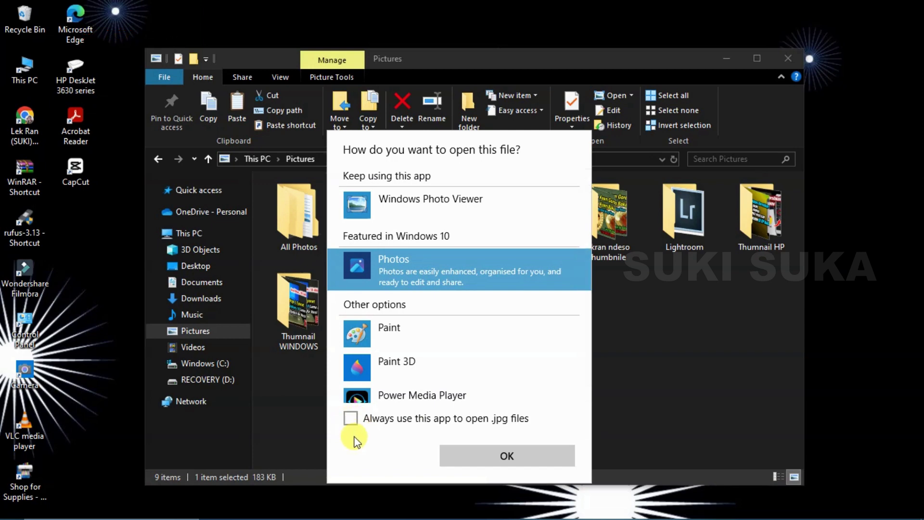
left_click(350, 418)
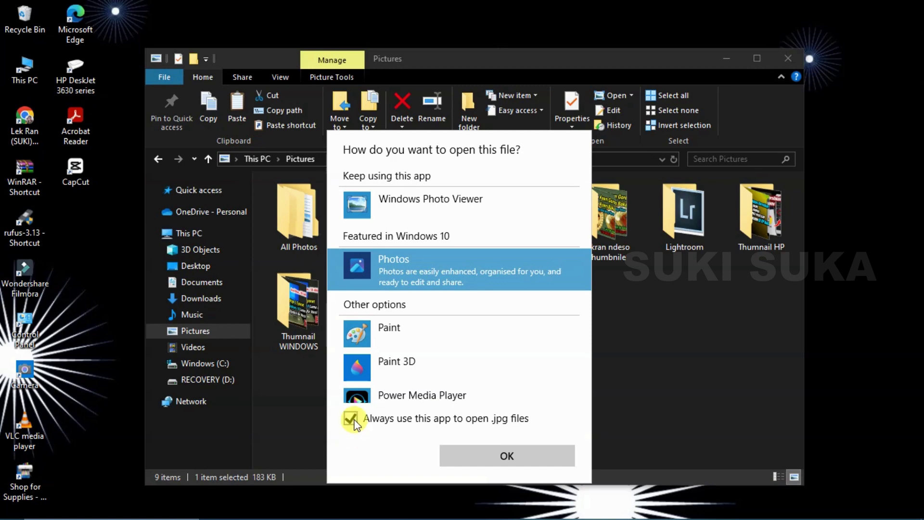